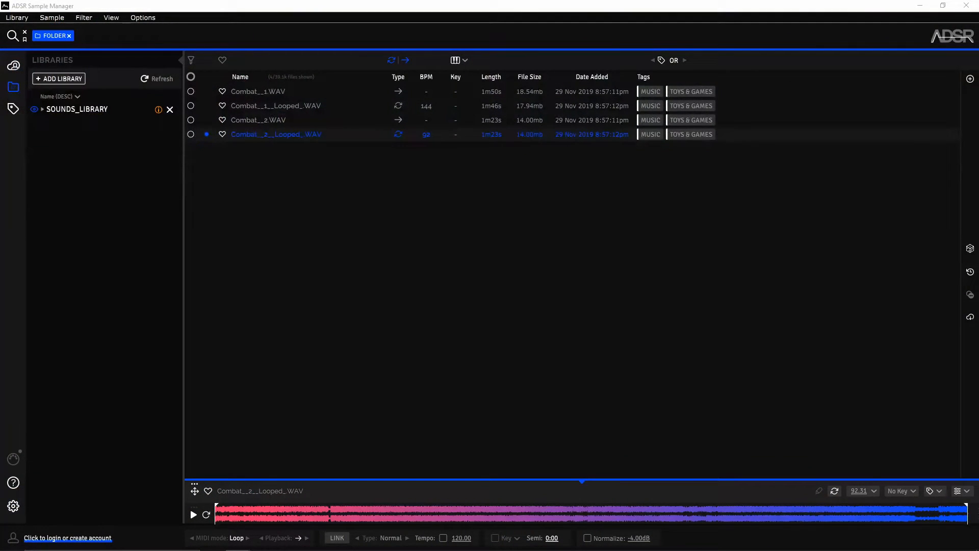
In File Explorer, open Items & Collectables under SOUNDS_LIBRARY > Interface And Item Sounds > V1.0 and look through its sound files.
left_click_drag(610, 112, 549, 76)
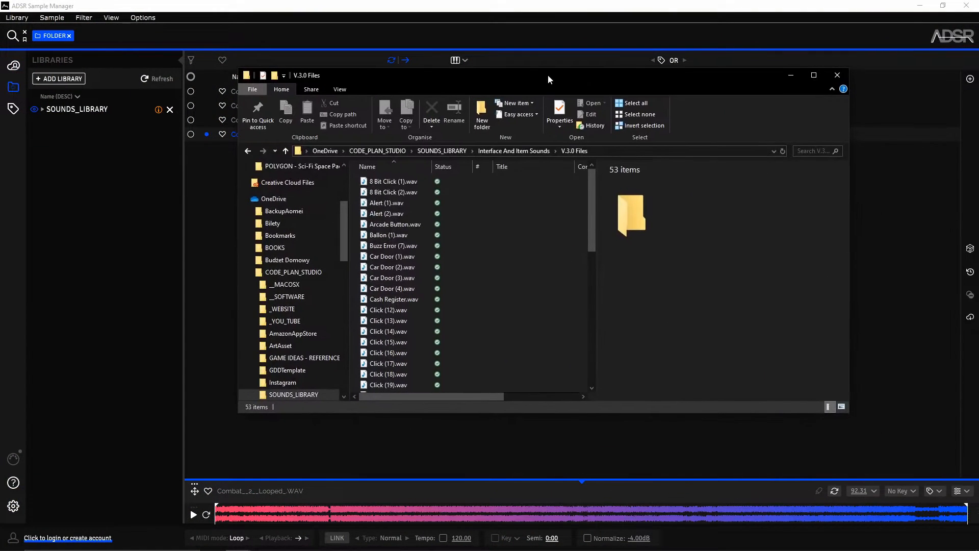
left_click(431, 152)
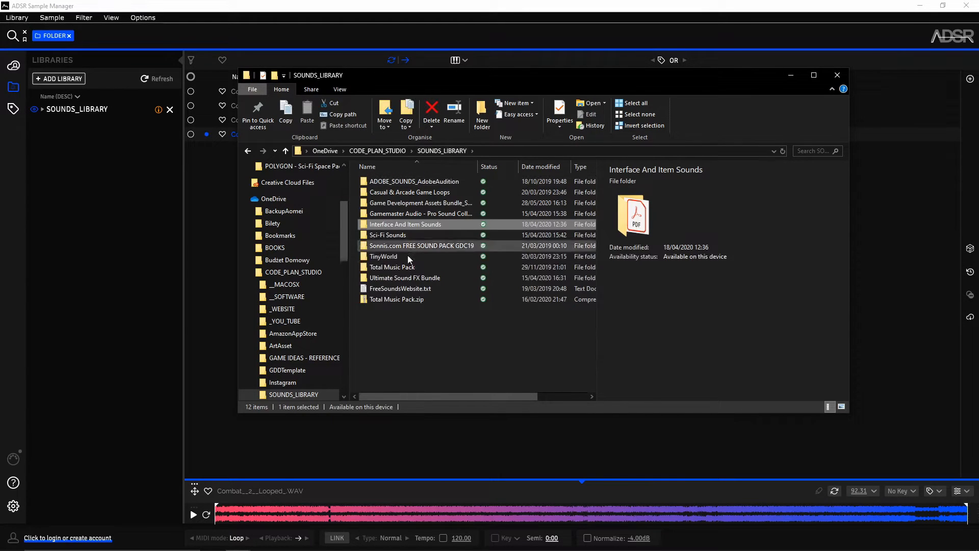
double_click(389, 228)
double_click(377, 190)
double_click(382, 193)
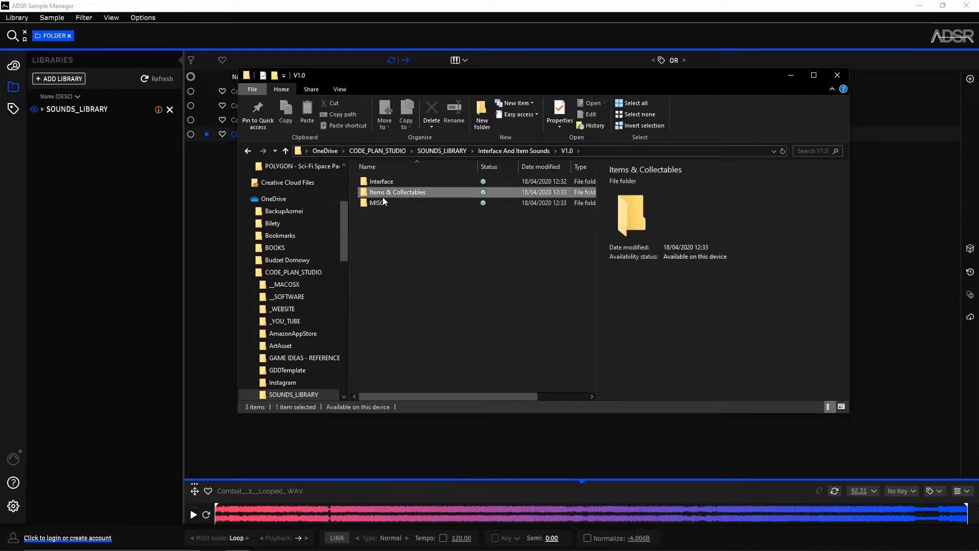
scroll(408, 321, "down", 8)
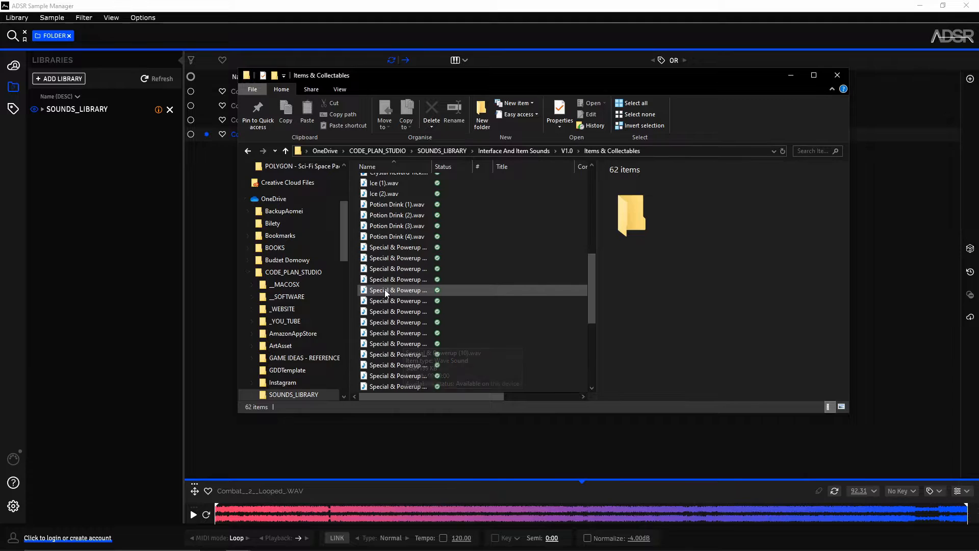
scroll(399, 305, "up", 8)
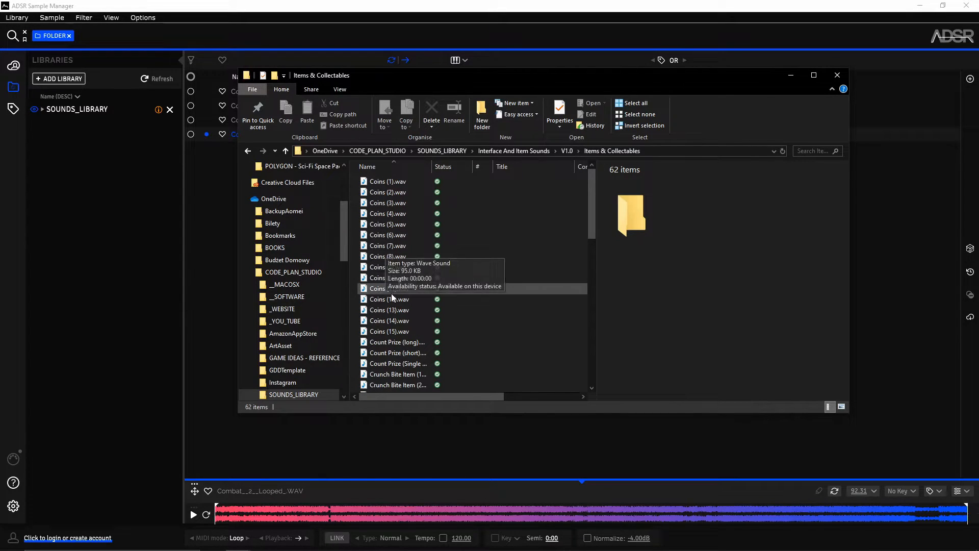
scroll(392, 293, "down", 8)
scroll(391, 292, "down", 3)
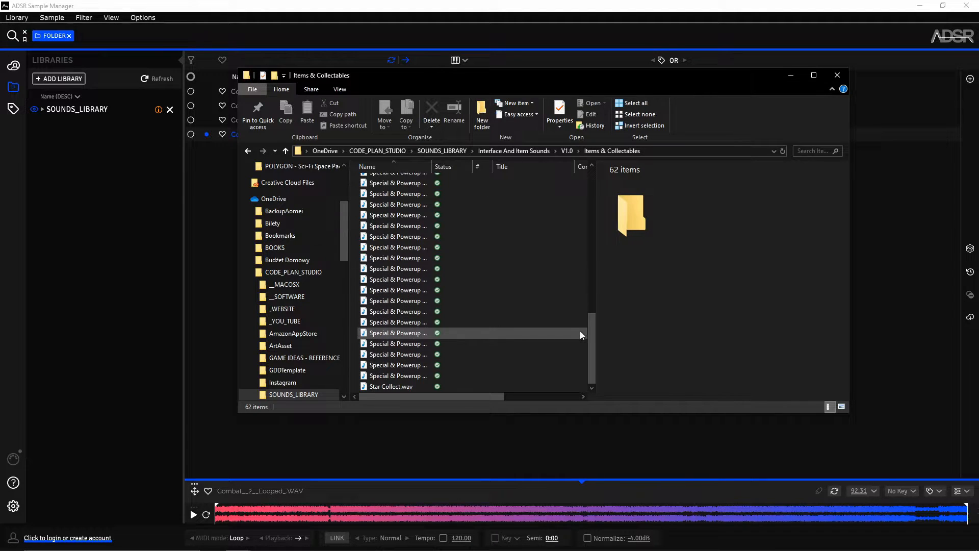
left_click_drag(592, 334, 502, 228)
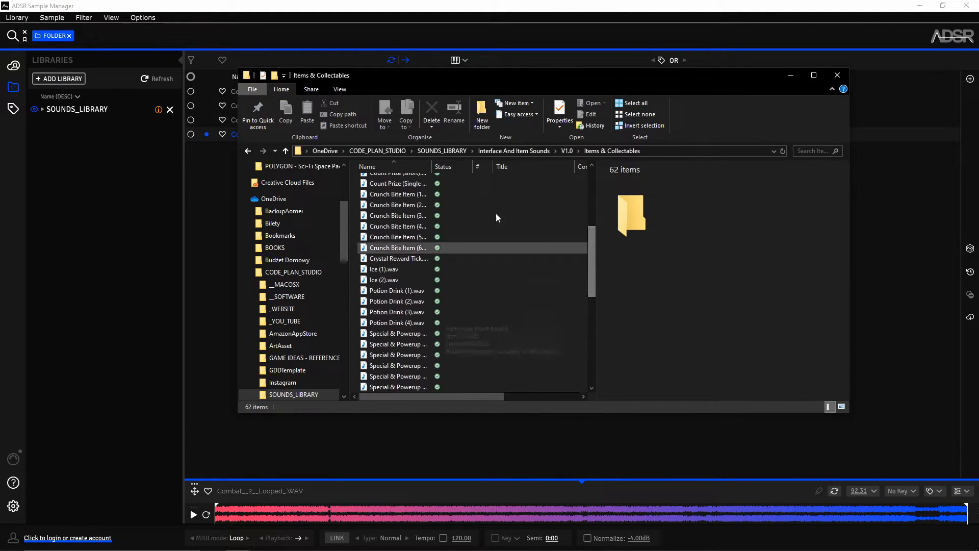
Switch back to ADSR Sample Manager and expand the SOUNDS_LIBRARY library to list its folders.
left_click(96, 242)
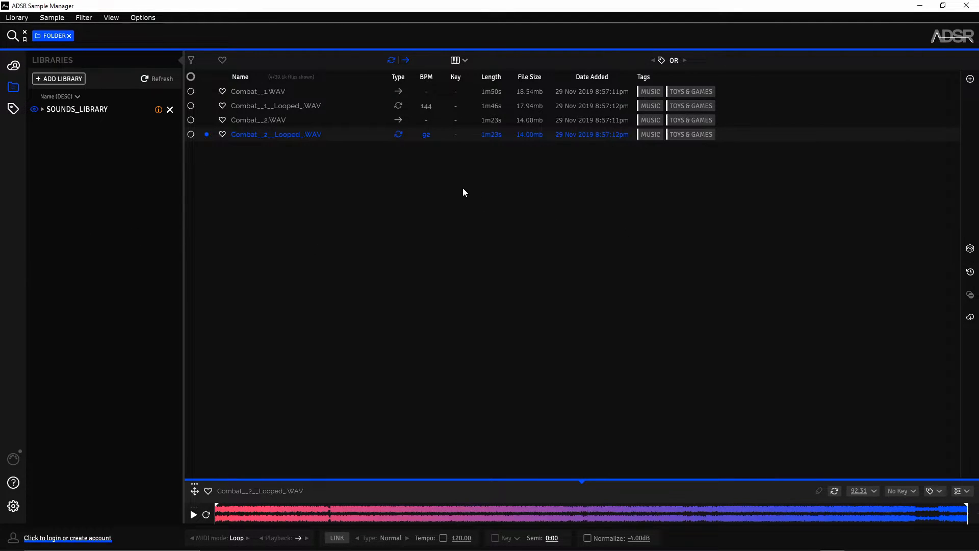
left_click(43, 110)
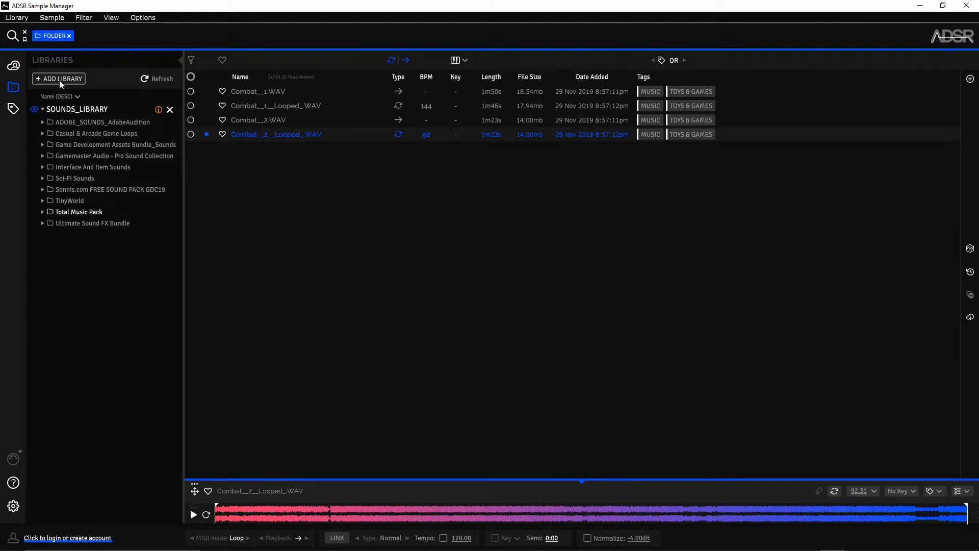
left_click(57, 78)
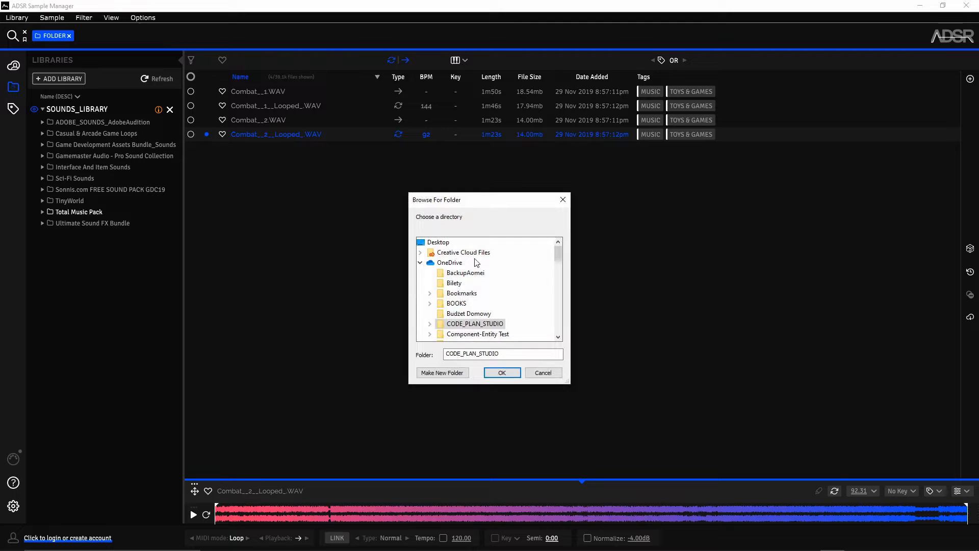
scroll(484, 271, "down", 8)
scroll(498, 281, "up", 3)
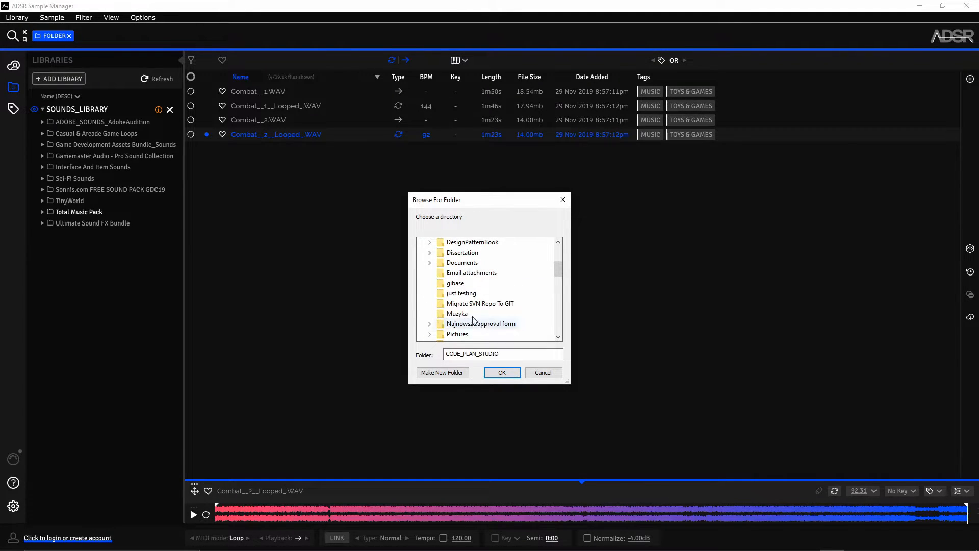
left_click(543, 372)
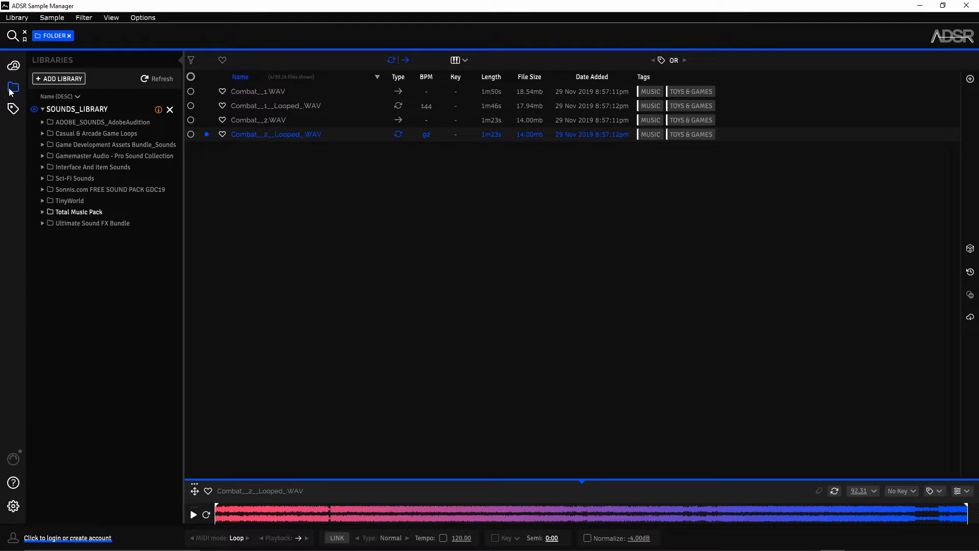
Browse the library's alphabetical list of sample tags.
left_click(13, 110)
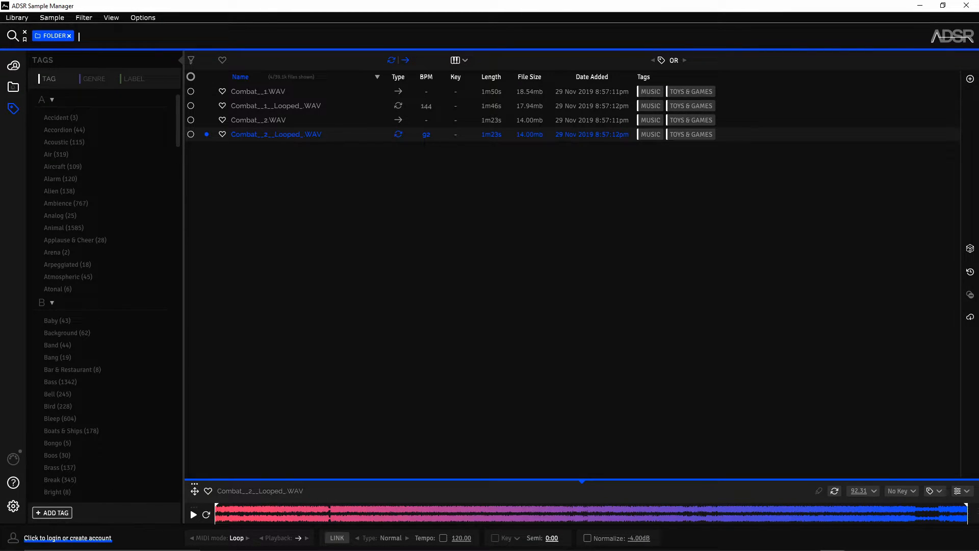
scroll(93, 295, "down", 15)
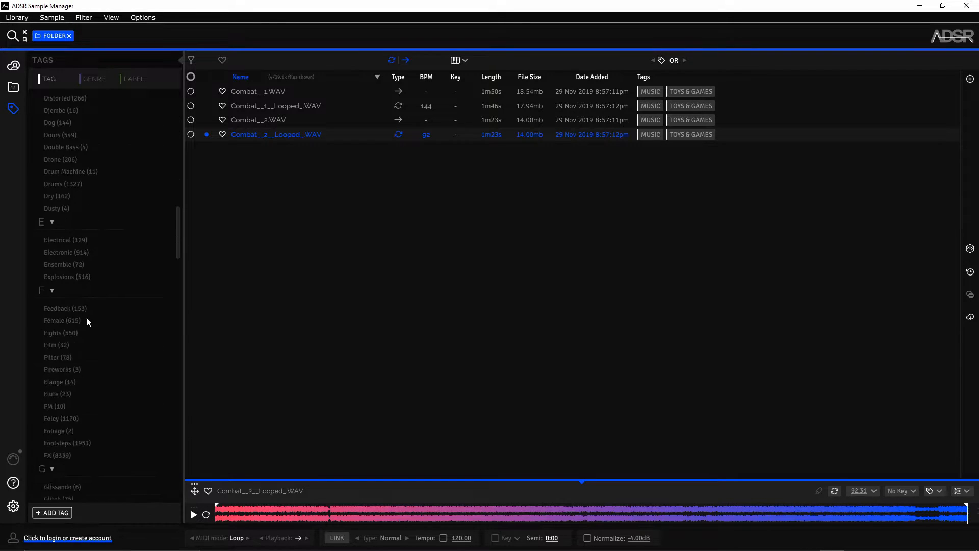
scroll(107, 296, "down", 20)
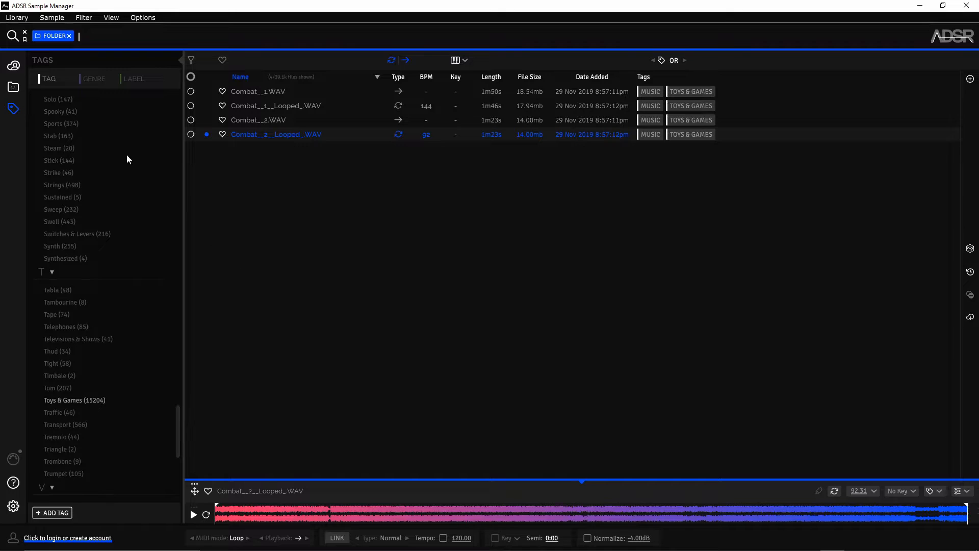
List the samples in the Clicks folder under Interface And Item Sounds > V1.0 > Interface in the library.
left_click(10, 89)
left_click(42, 167)
left_click(49, 189)
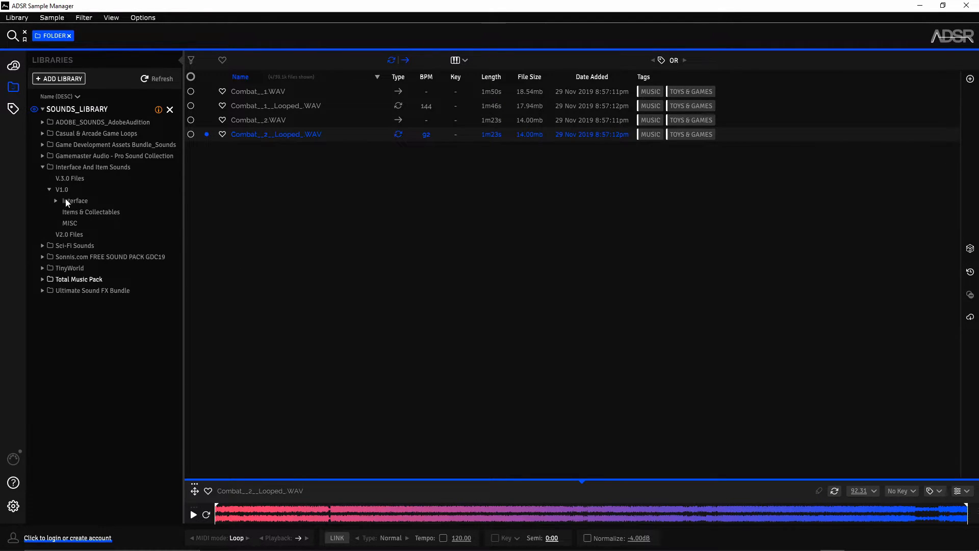
left_click(57, 200)
left_click(76, 213)
Audition several samples of the Clicks folder, including Click (10), Click (3), Abstract Click (6) and Click (1).
left_click(259, 207)
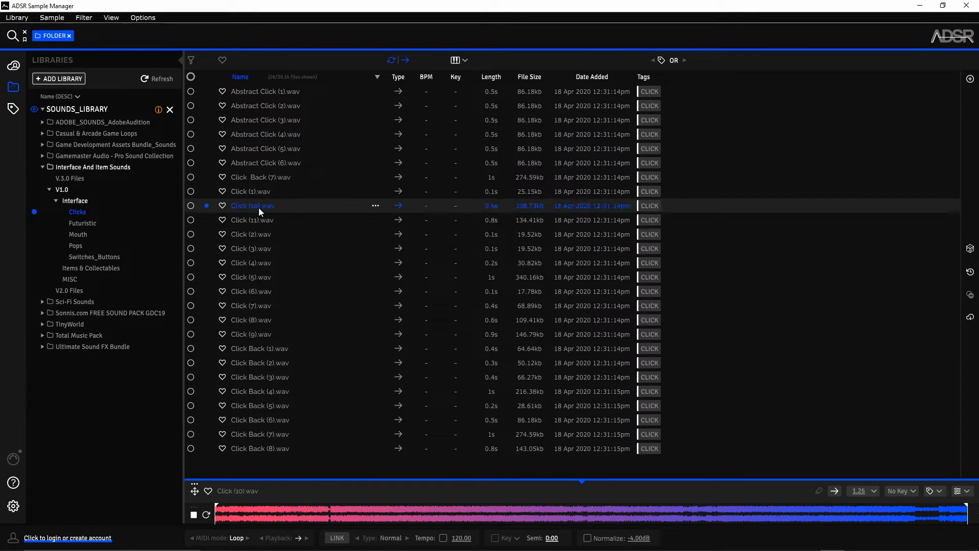
left_click(242, 248)
left_click(252, 206)
left_click(253, 163)
left_click(289, 190)
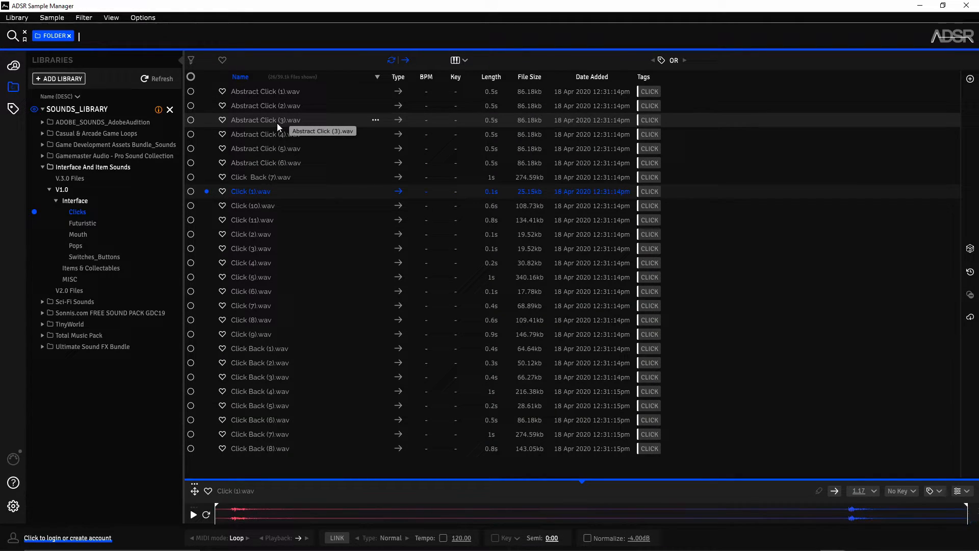
Filter the samples by the search term "click" across the whole SOUNDS_LIBRARY.
type("click")
key("Return")
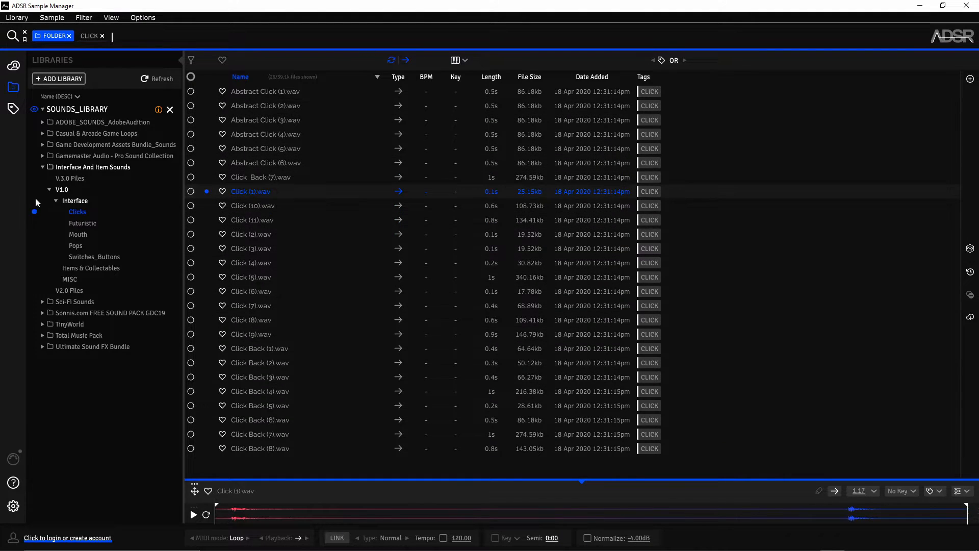
left_click(80, 207)
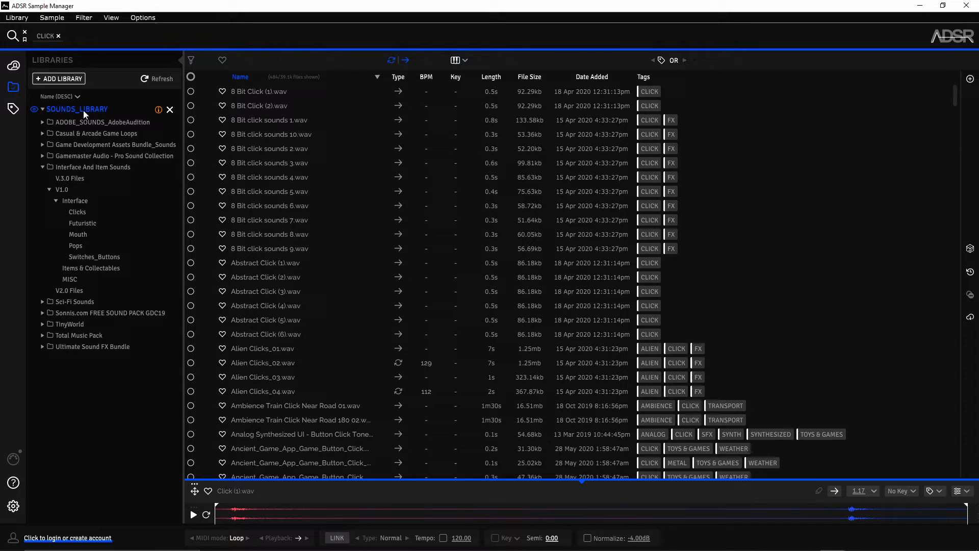
Narrow the click samples down with the METAL tag of a listed sample.
scroll(648, 423, "down", 2)
scroll(660, 409, "down", 9)
left_click(677, 220)
Audition several metal click samples, ending with Ancient_Game_Sci-fi_Metal_UI_Tab_Click_3.wav, and enlarge its waveform view.
left_click(533, 206)
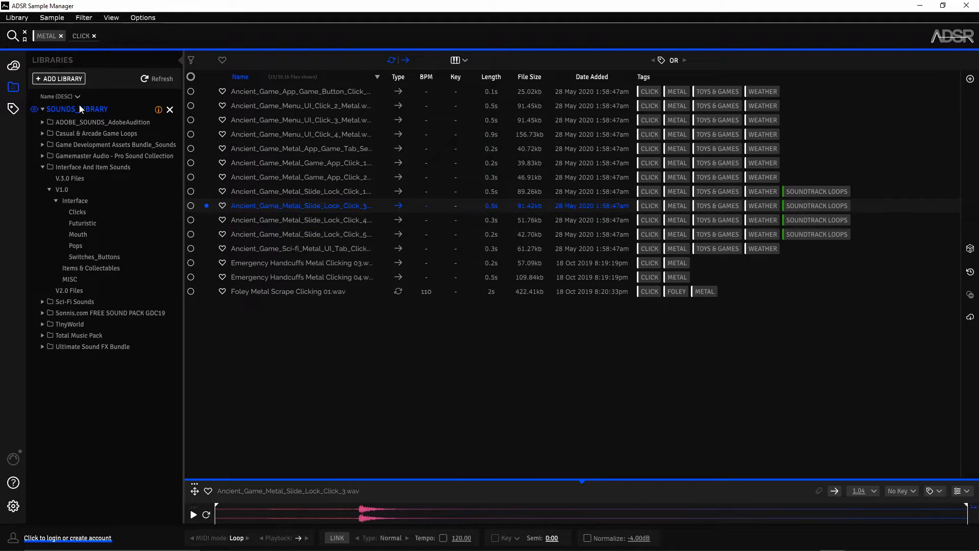
left_click(309, 149)
left_click(298, 220)
left_click(310, 263)
left_click(313, 160)
left_click(329, 249)
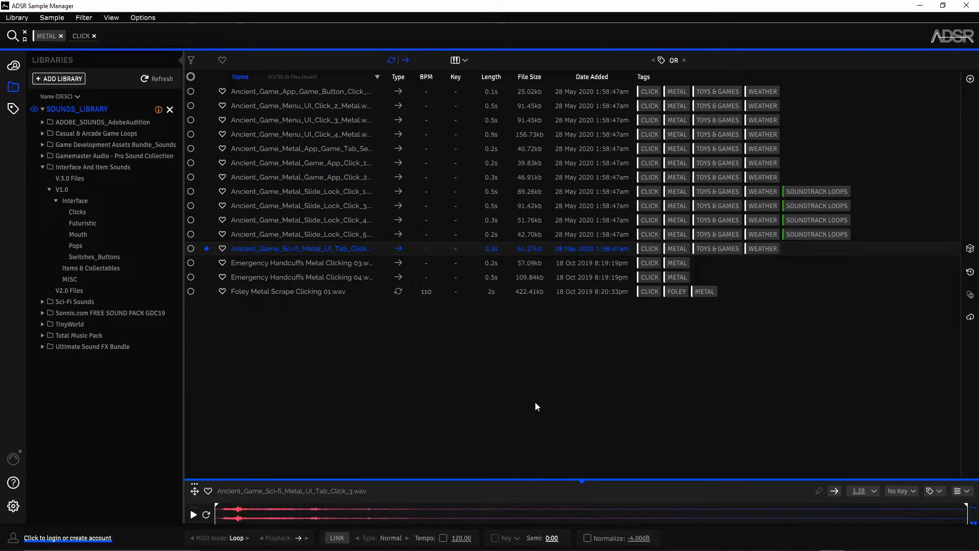
left_click_drag(580, 484, 588, 355)
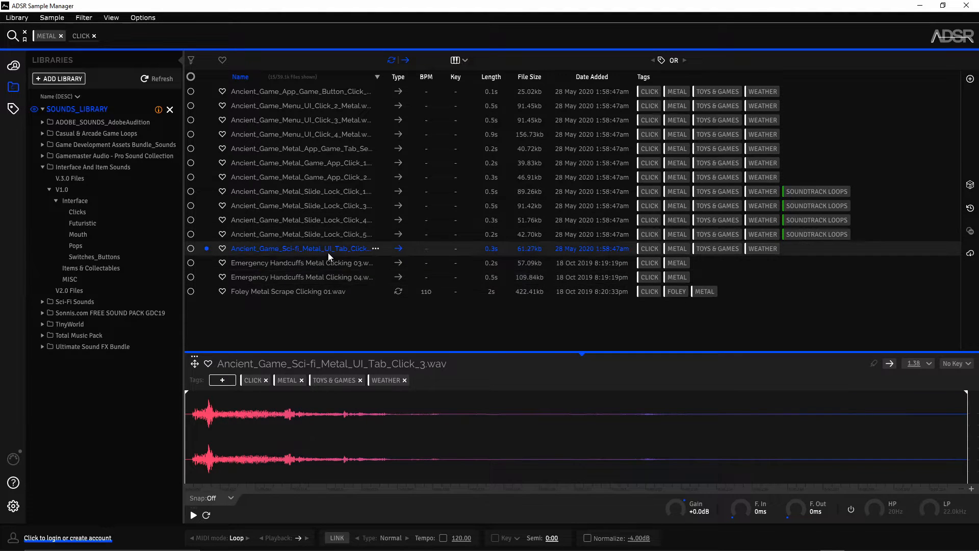
Reveal Ancient_Game_Sci-fi_Metal_UI_Tab_Click_3.wav in its disk folder, look at the neighbouring files, and return to ADSR Sample Manager.
left_click(376, 248)
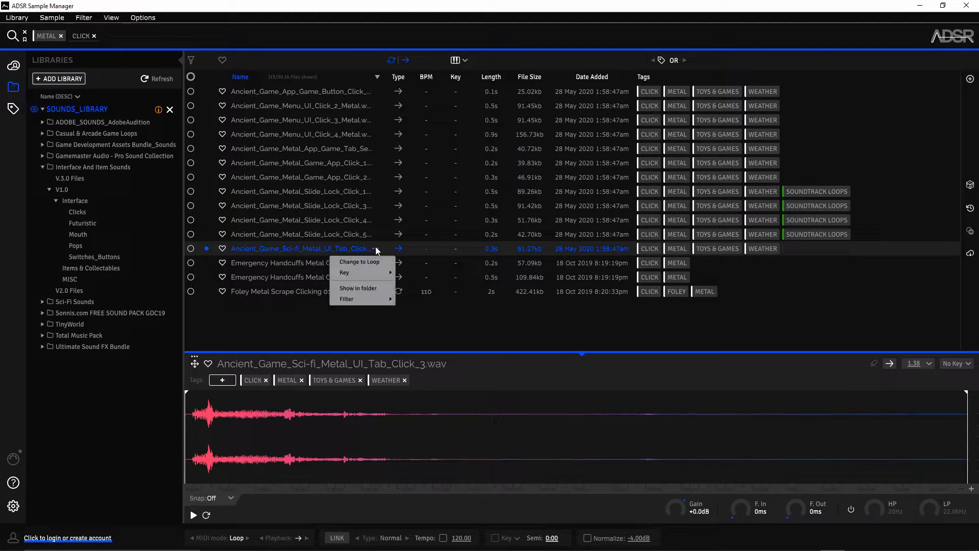
left_click(355, 295)
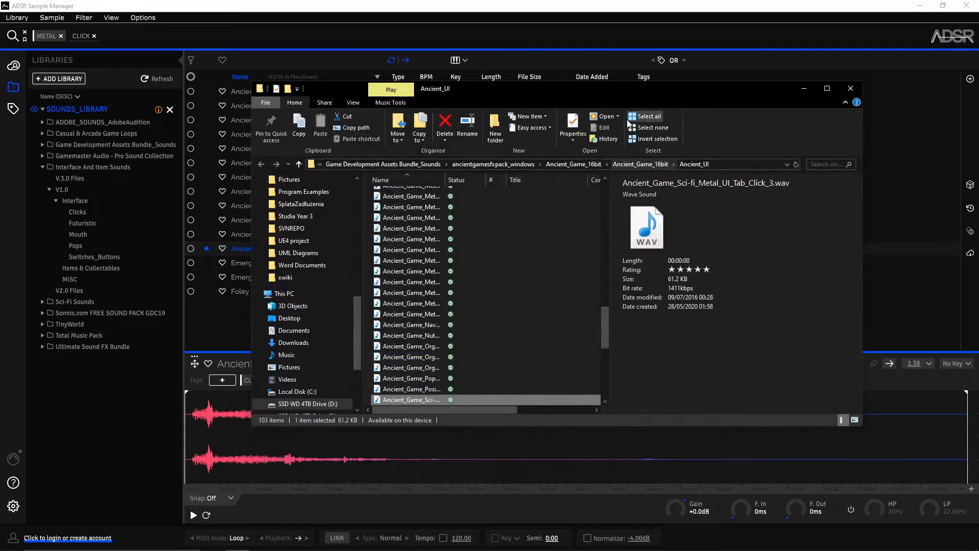
left_click_drag(632, 92, 787, 45)
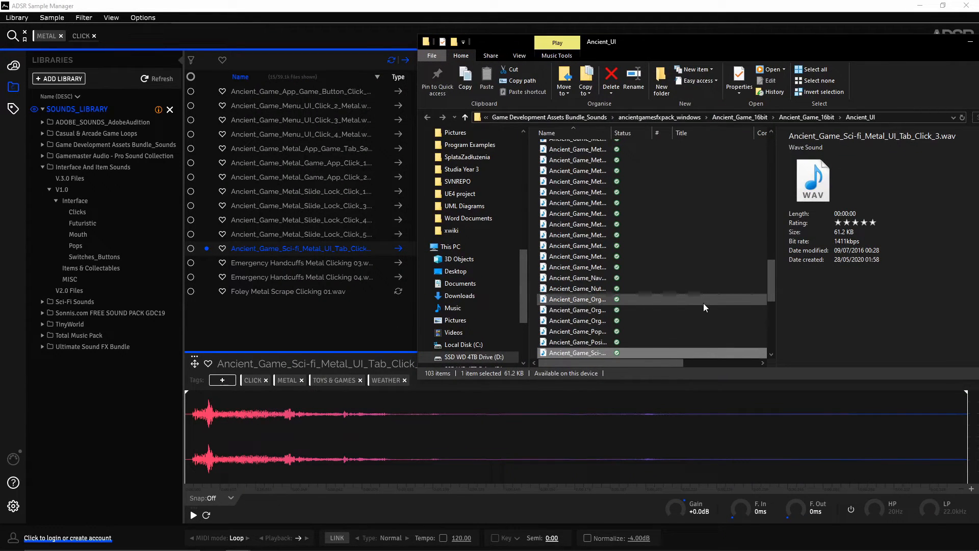
scroll(703, 303, "down", 3)
left_click(347, 476)
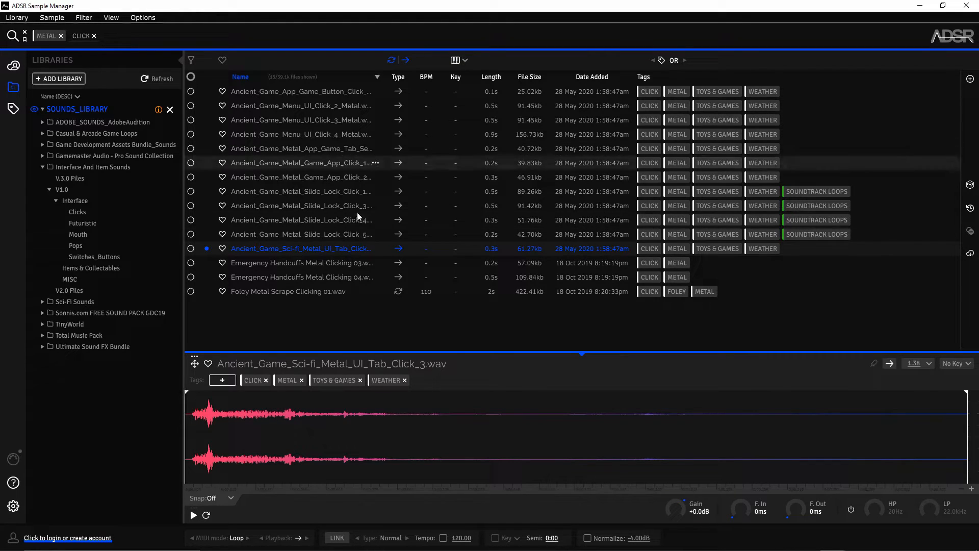
Trim the sample's leading silence and quiet tail so the range ends just after the second burst, and play the result.
left_click_drag(186, 396, 192, 395)
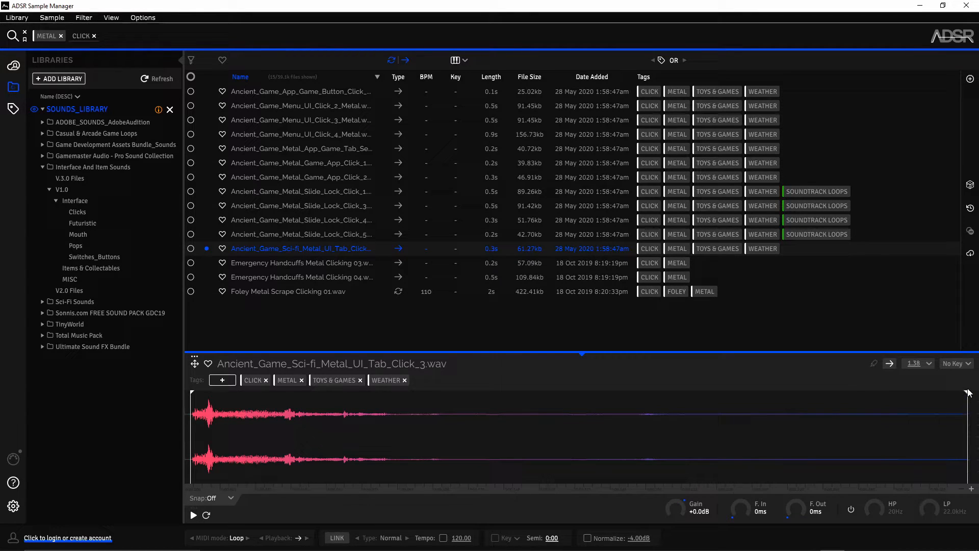
mouse_move(968, 392)
left_mouse_down()
mouse_move(357, 385)
mouse_move(388, 386)
left_mouse_up()
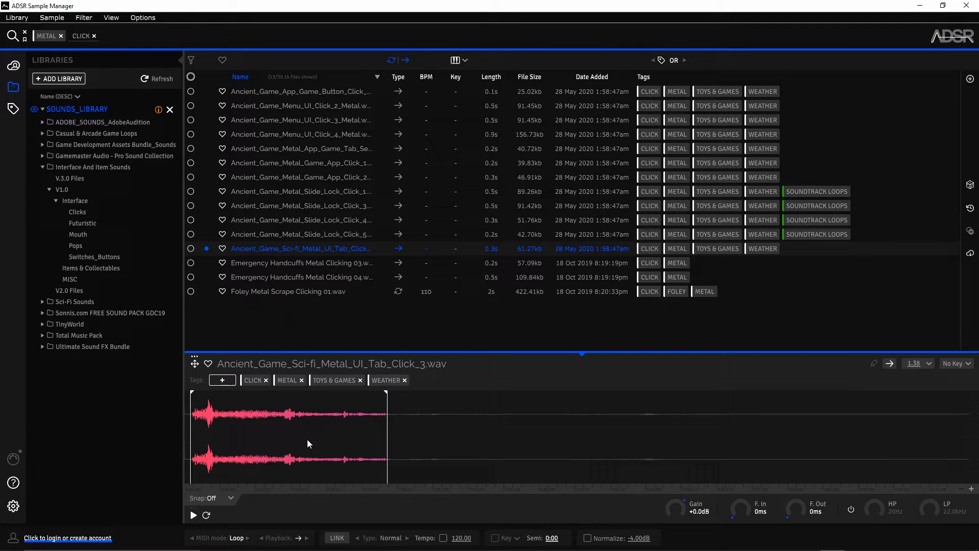
left_click(332, 250)
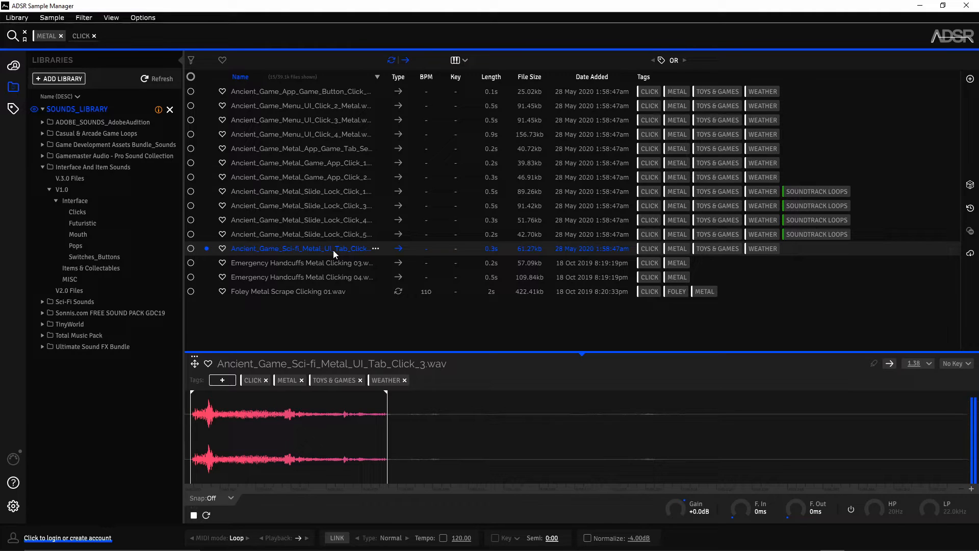
left_click_drag(387, 396, 337, 395)
left_click(320, 252)
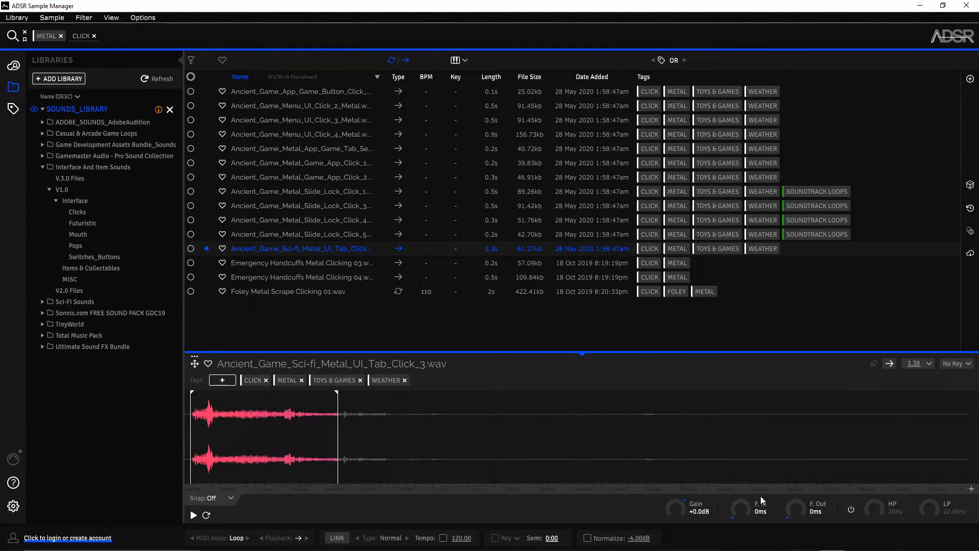
Set the trimmed sample's fade-in to 26 ms and fade-out to 20 ms, and play it.
left_click_drag(735, 514, 843, 481)
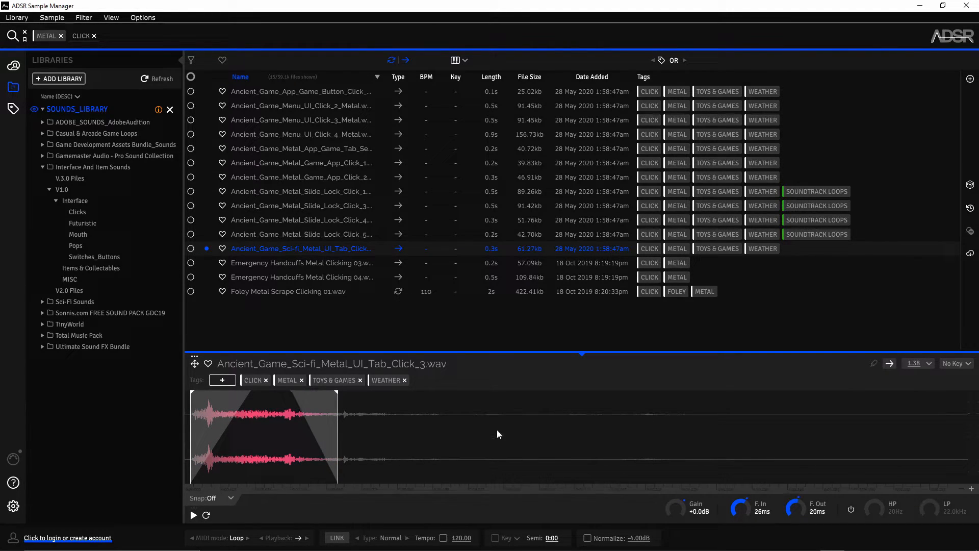
left_click(342, 249)
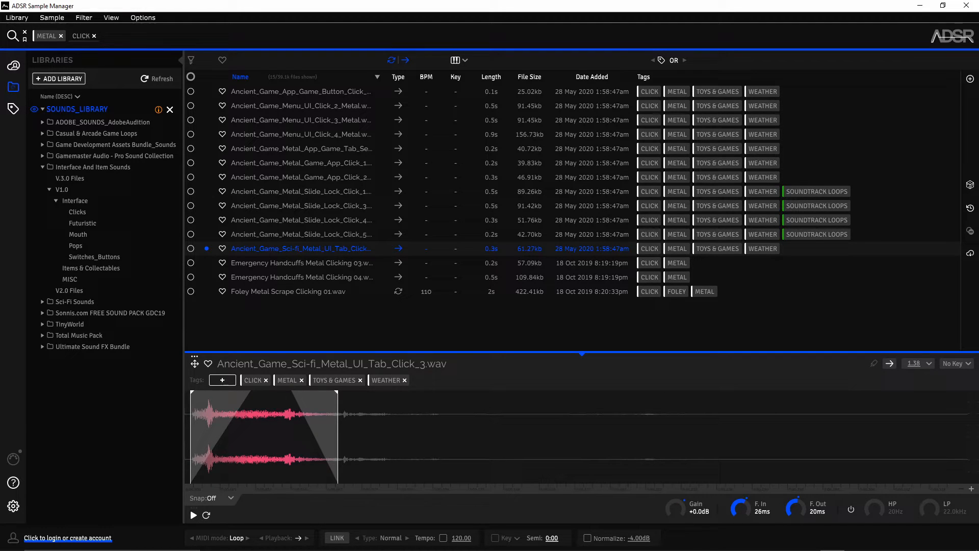
Arrange ADSR Sample Manager side by side with the File Explorer window showing the empty desktop folder.
left_click_drag(978, 148, 978, 16)
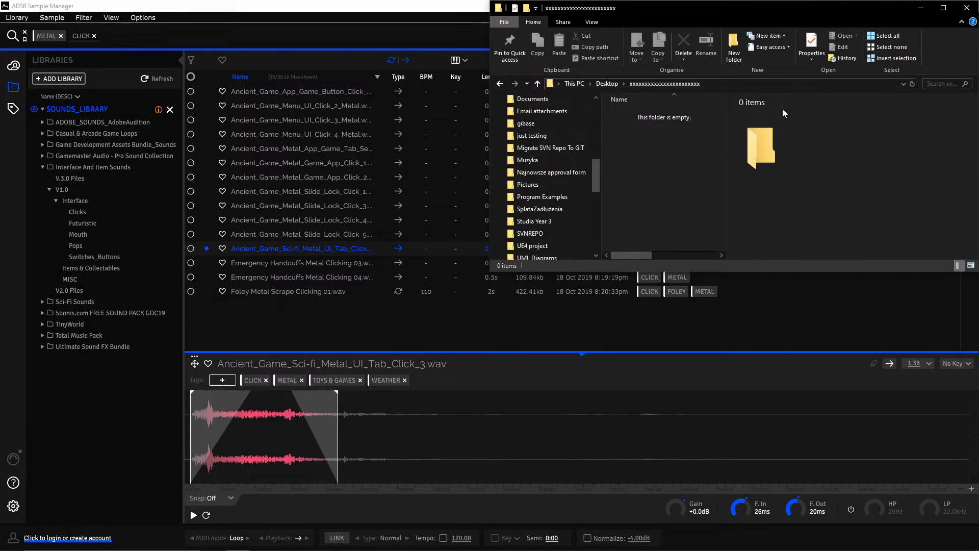
left_click_drag(864, 8, 857, 94)
left_click(76, 177)
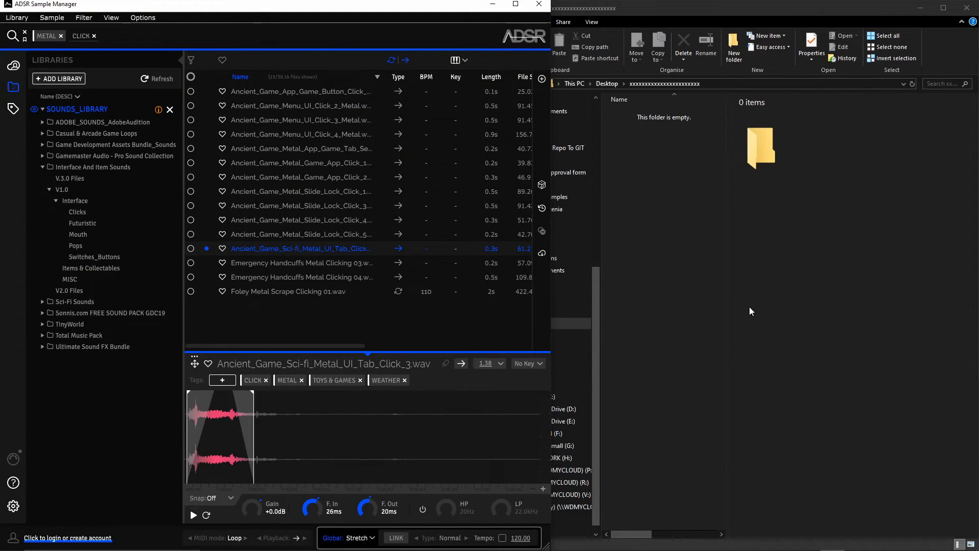
Set the export mode to Raw and export Ancient_Game_Sci-fi_Metal_UI_Tab_Click_3.wav into the empty desktop folder.
left_click(195, 363)
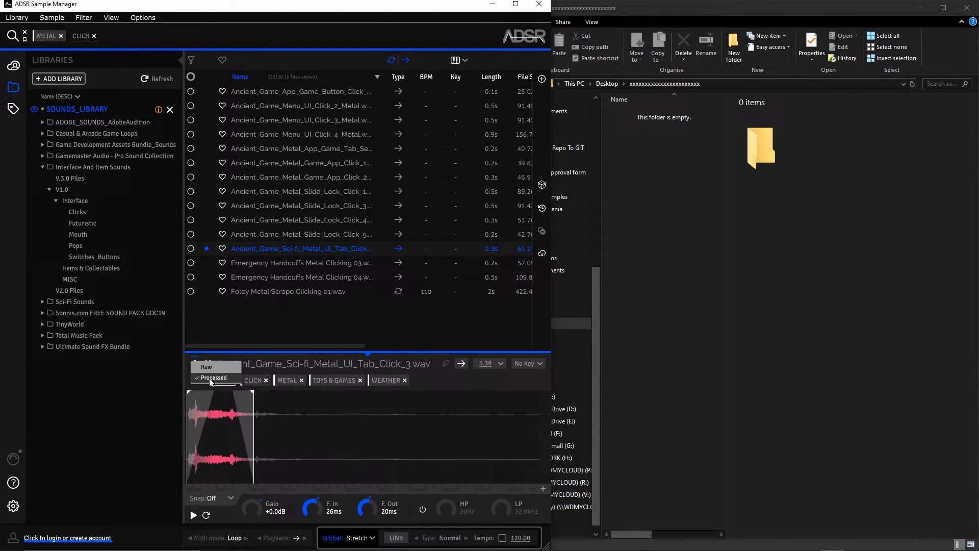
left_click(211, 379)
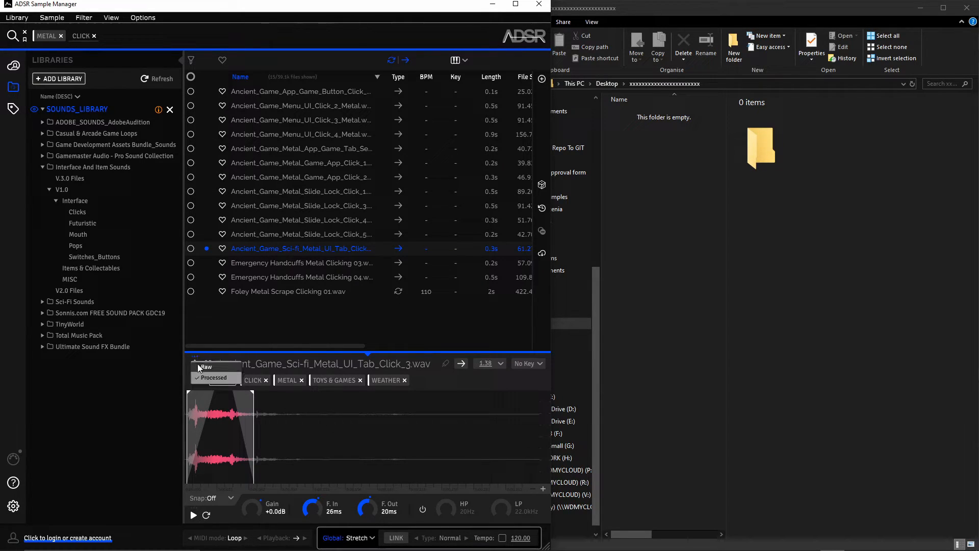
left_click_drag(195, 364, 672, 366)
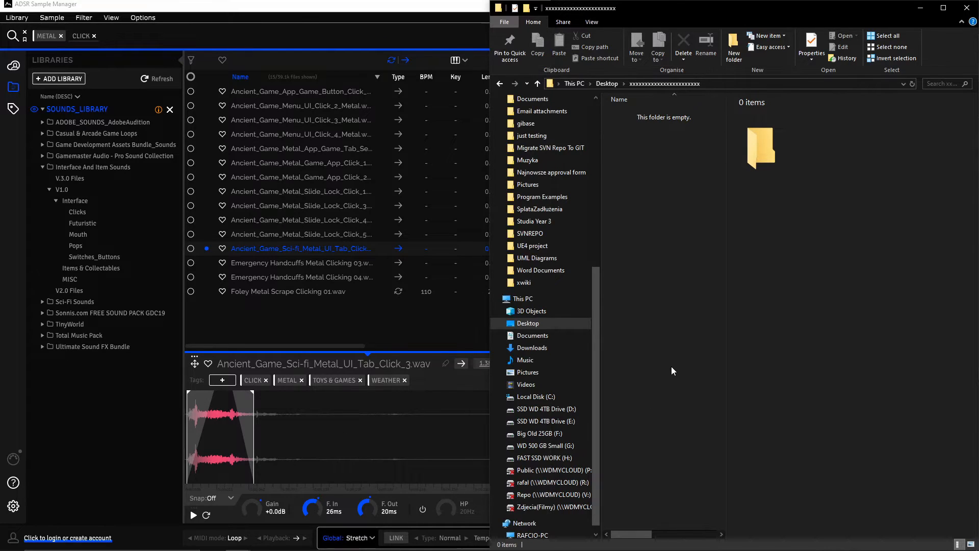
left_click(667, 150)
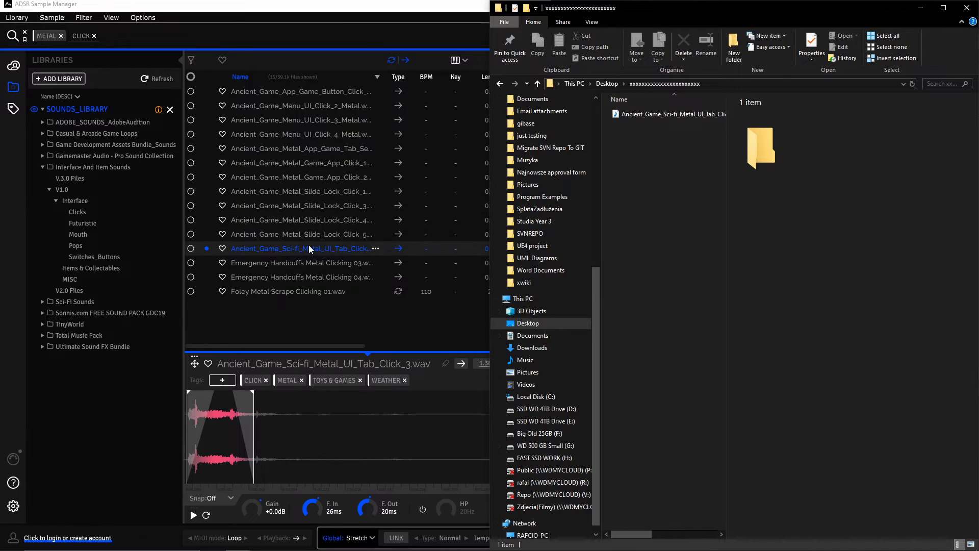
Preview Ancient_Game_Metal_Slide_Lock_Click_4.wav and Click_5.wav, and trim the quiet tail of Click_5 to about half its length.
left_click(311, 323)
left_click(258, 220)
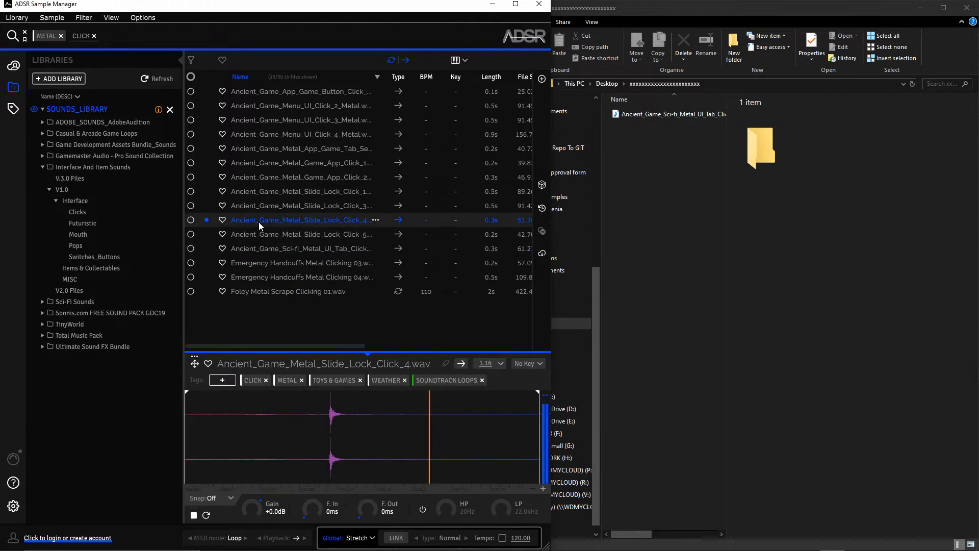
left_click(299, 234)
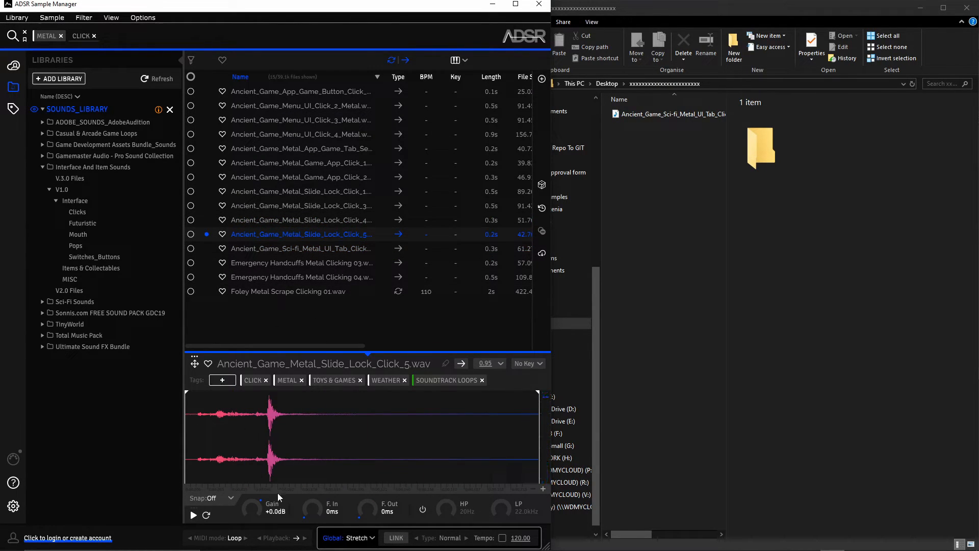
left_click_drag(538, 393, 359, 400)
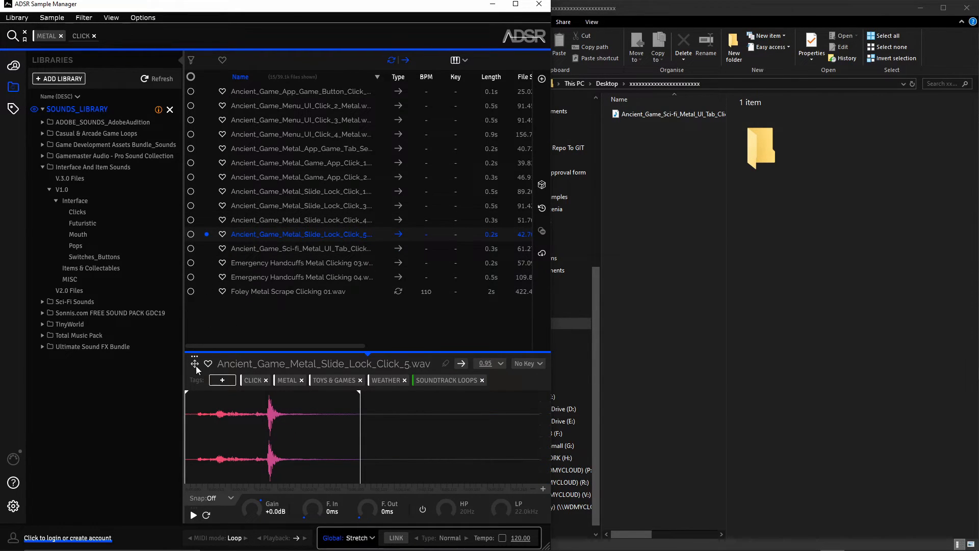
Export Ancient_Game_Metal_Slide_Lock_Click_5.wav in Raw mode into the desktop folder and widen the file list to show full names.
left_click_drag(194, 363, 704, 295)
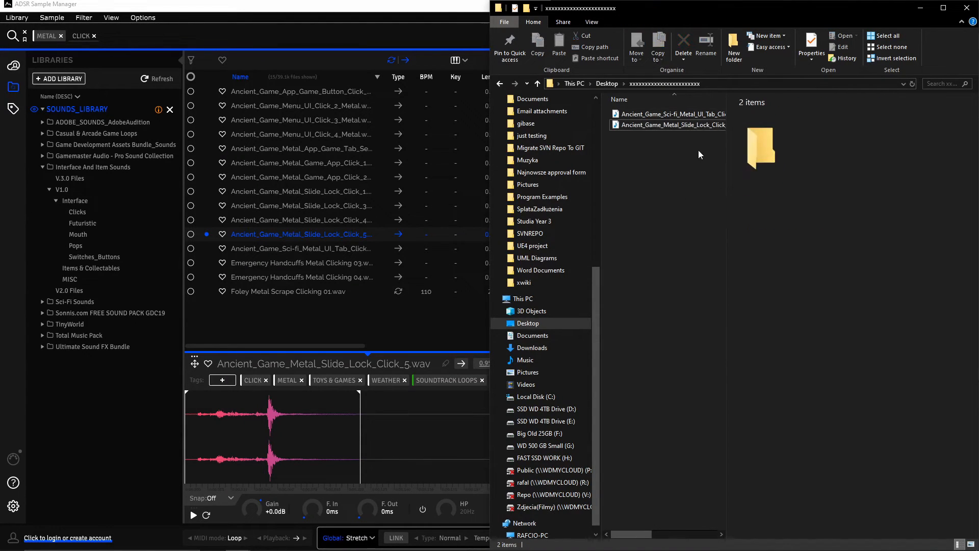
left_click_drag(726, 131, 838, 131)
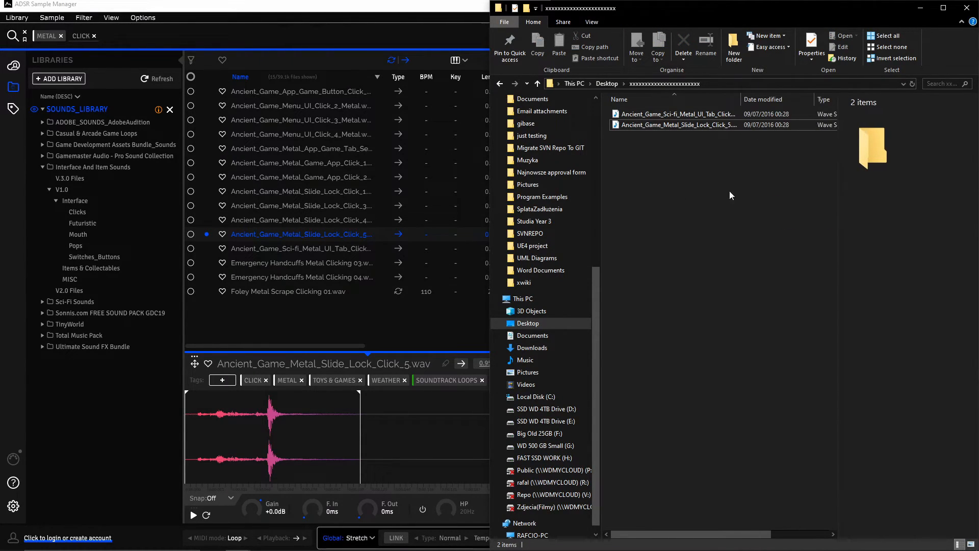
left_click(721, 126)
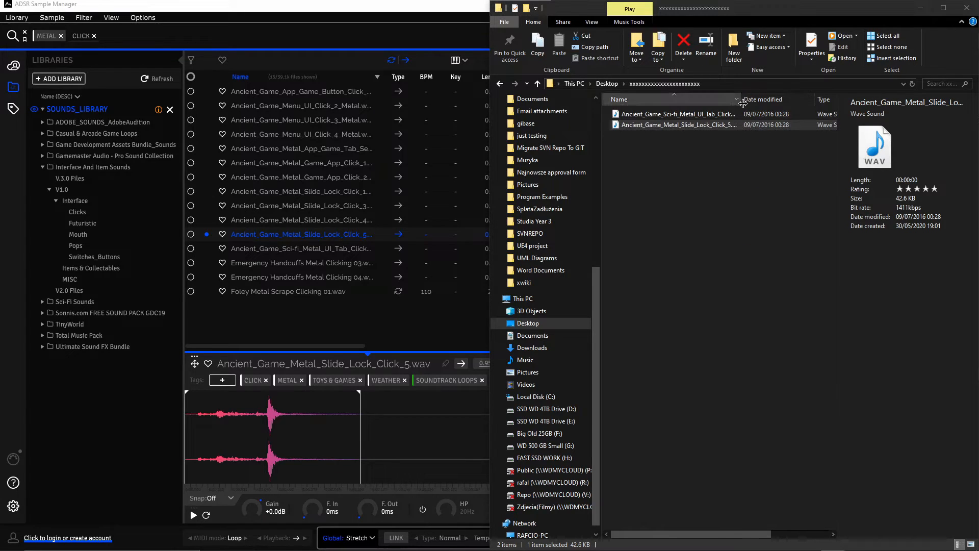
left_click_drag(741, 99, 790, 100)
left_click(718, 199)
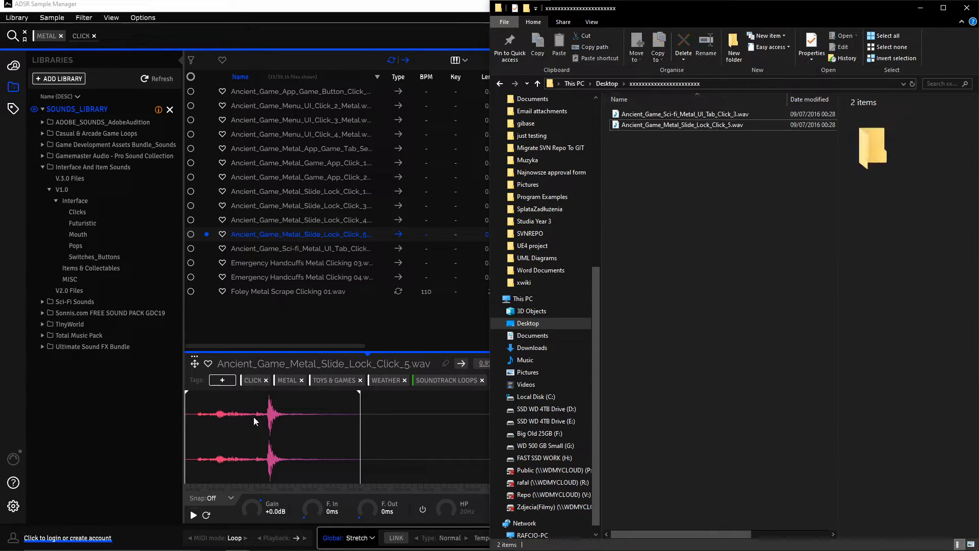
Switch the export mode to Processed, export the trimmed Ancient_Game_Metal_Slide_Lock_Click_5.wav into the desktop folder, and select the exported file.
left_click(196, 357)
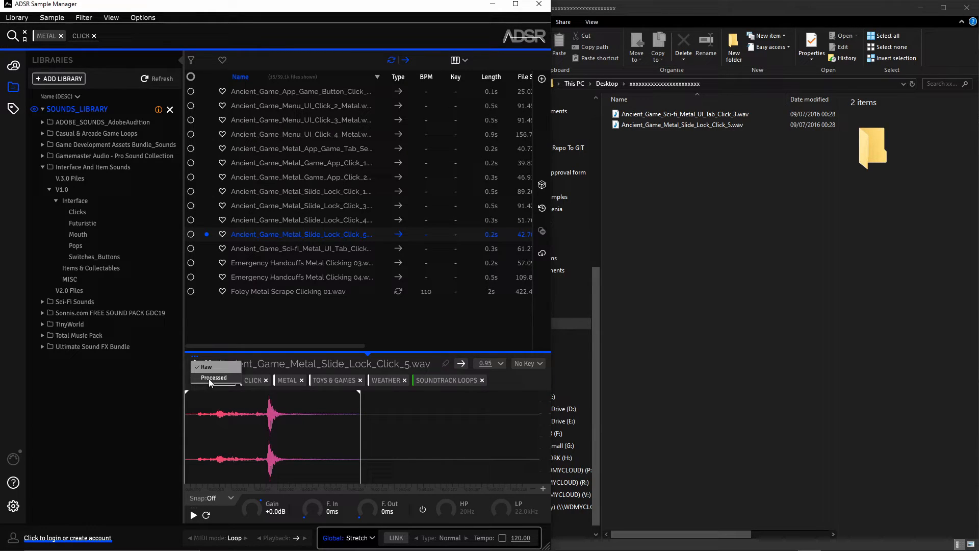
left_click(209, 378)
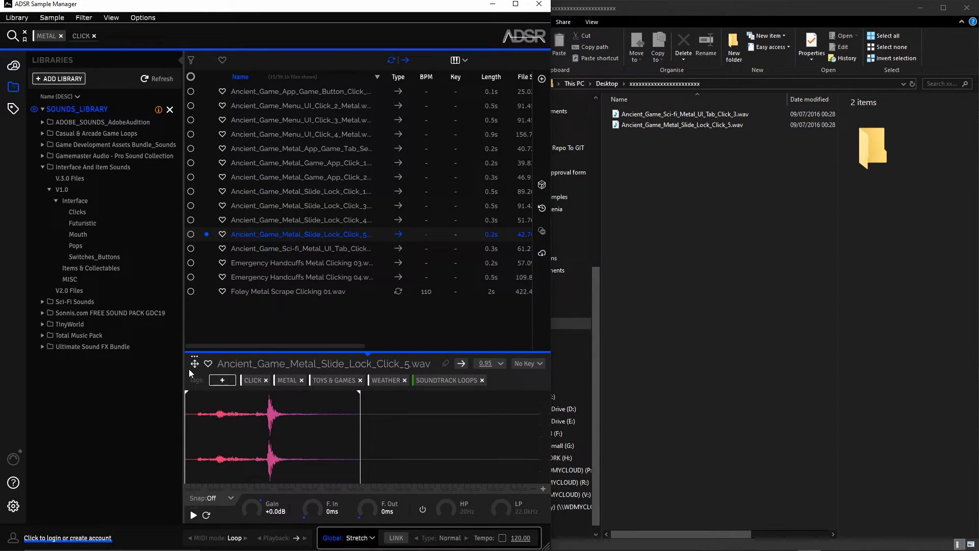
left_click_drag(194, 363, 698, 325)
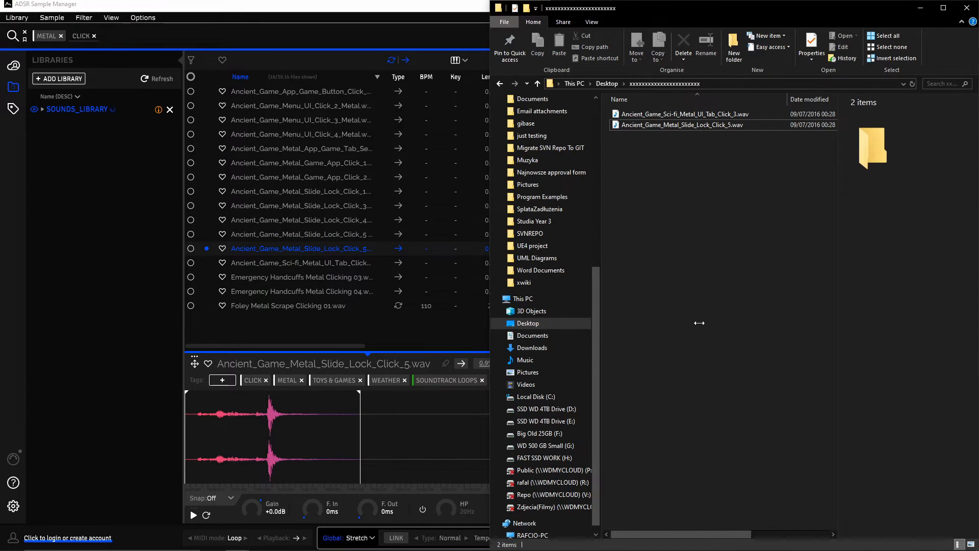
left_click(735, 136)
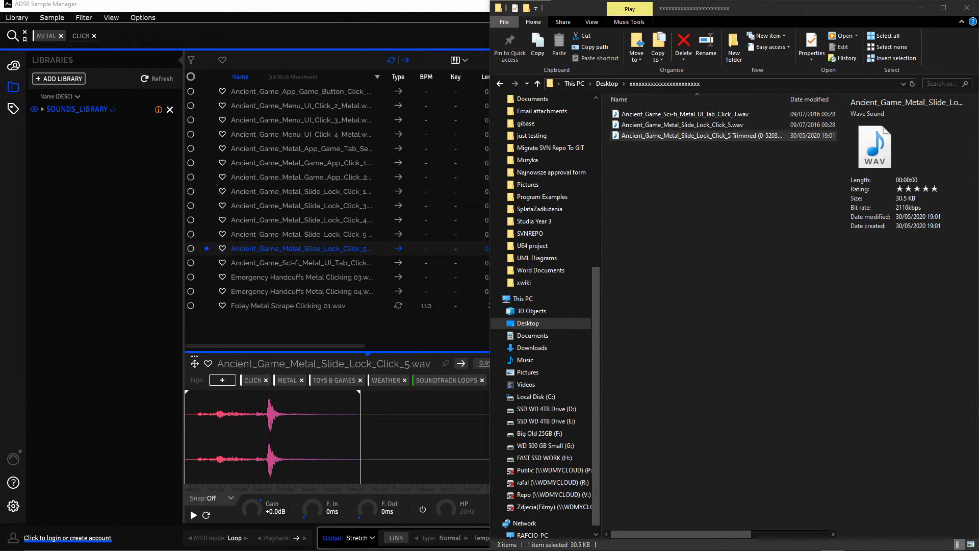
left_click(701, 136)
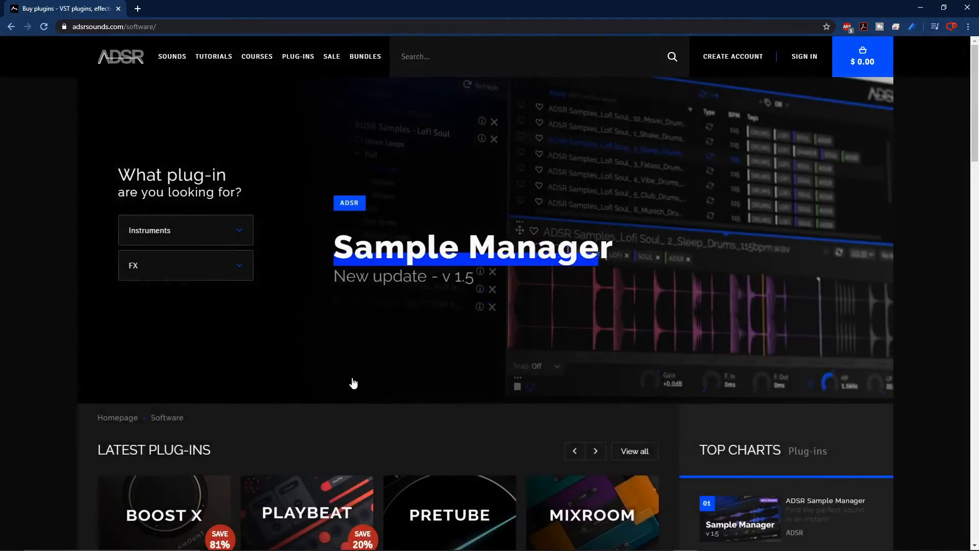
Switch to the browser and open the Sample Manager product page from the ADSR software page.
left_click(538, 256)
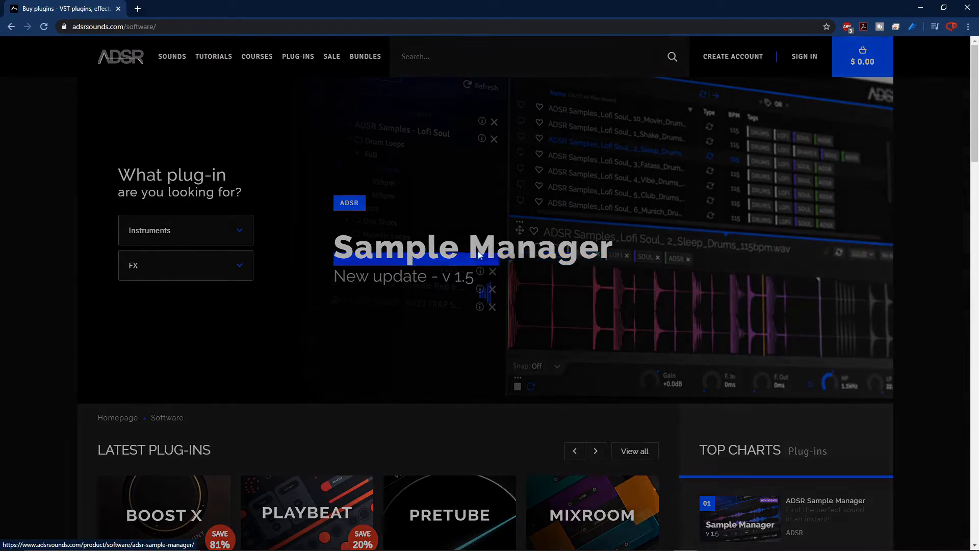